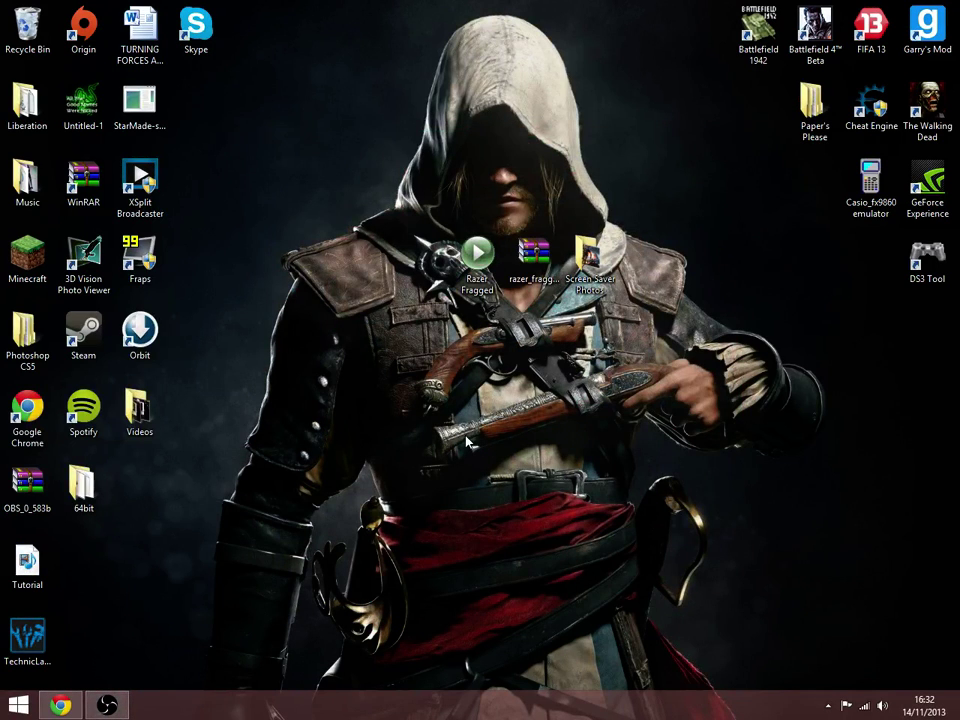
Select the old TechnicLauncher file on the desktop for removal
left_click(27, 635)
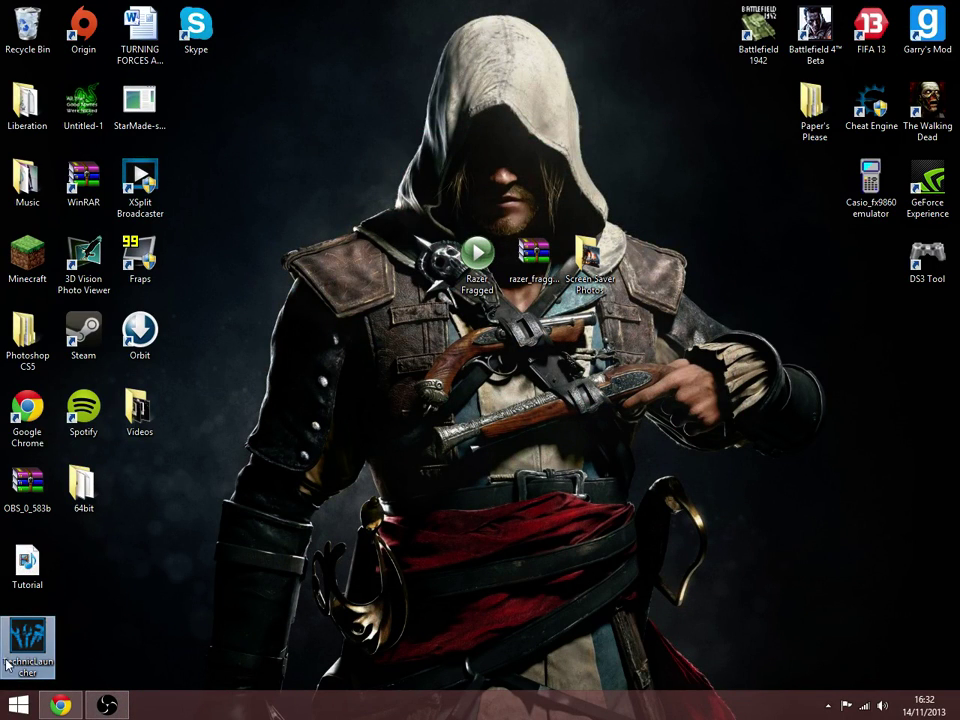
left_click(238, 640)
left_click_drag(118, 628, 30, 655)
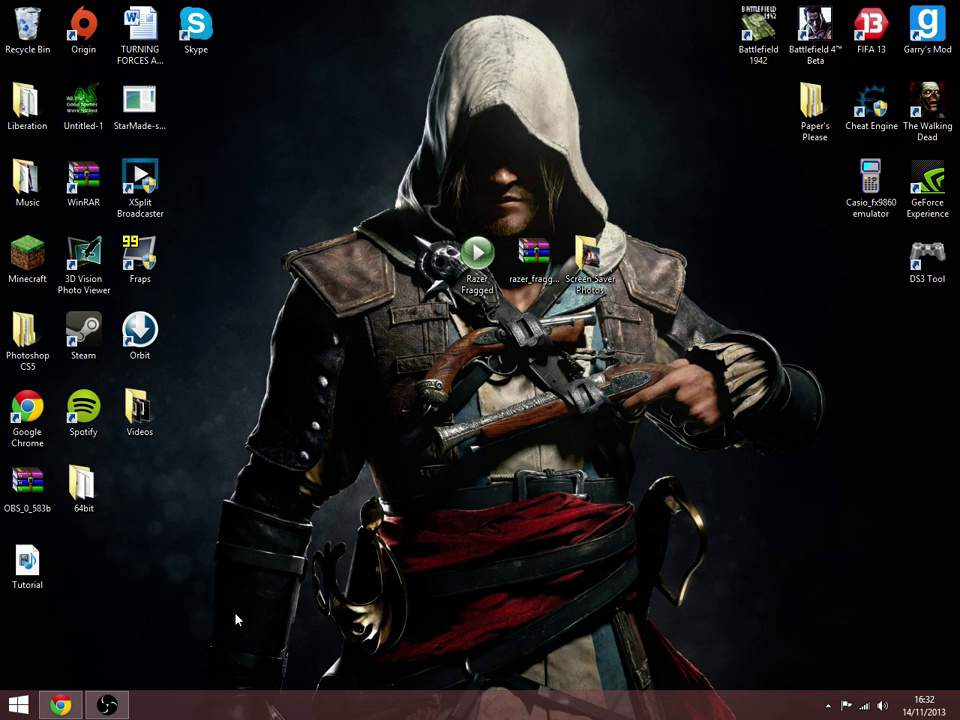
Load technicpack.net/download, close the Facebook tab, and start the Windows launcher (build 342) download
left_click(62, 706)
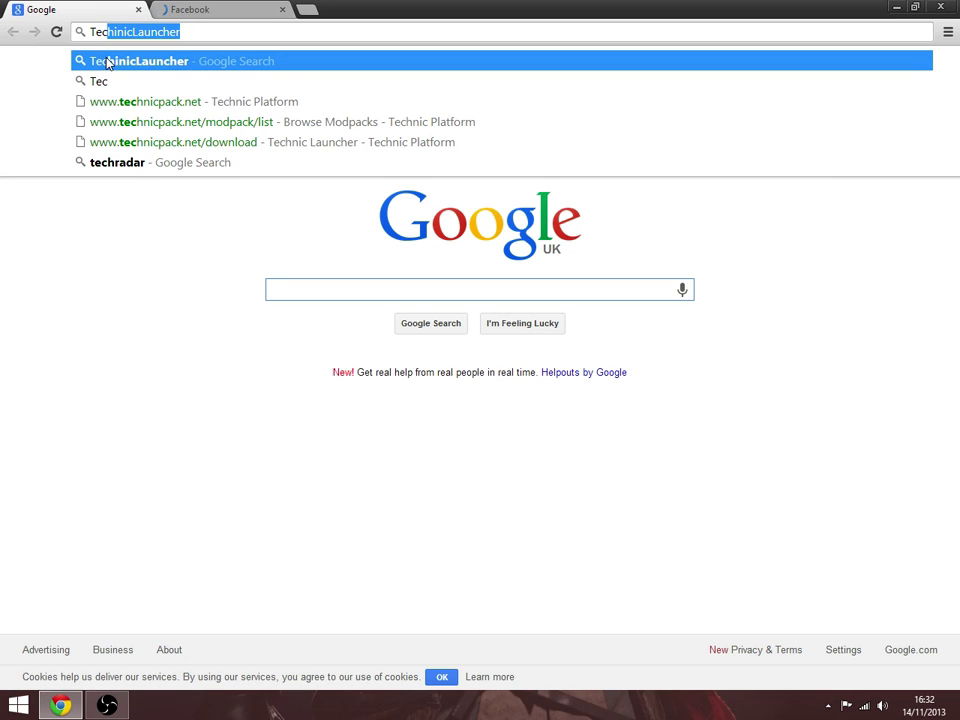
key("Down")
key("Down")
key("Down")
key("Down")
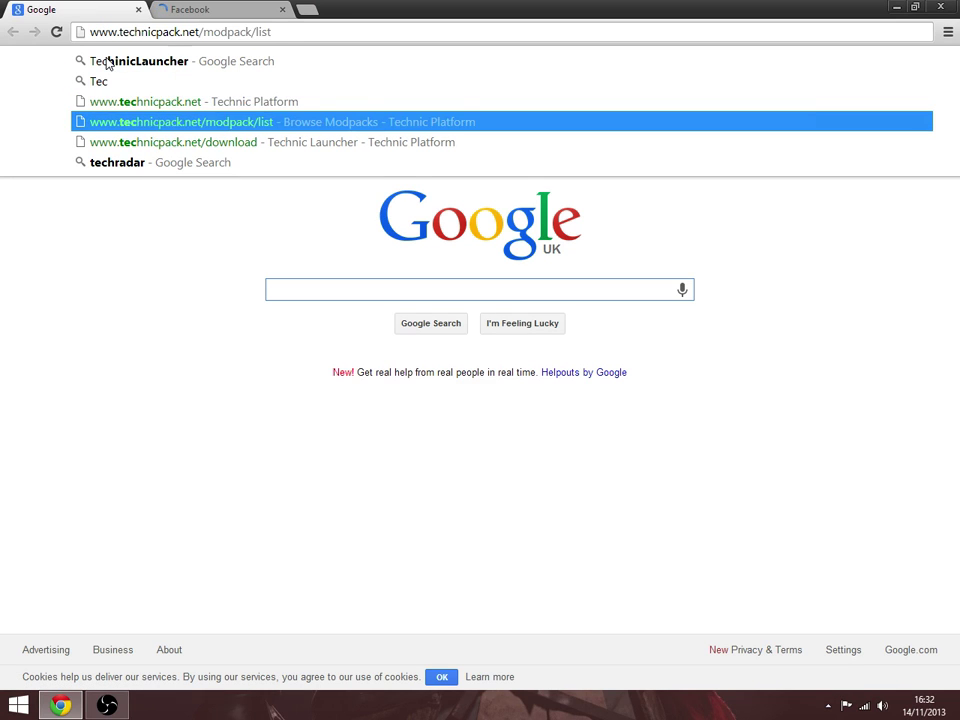
key("Return")
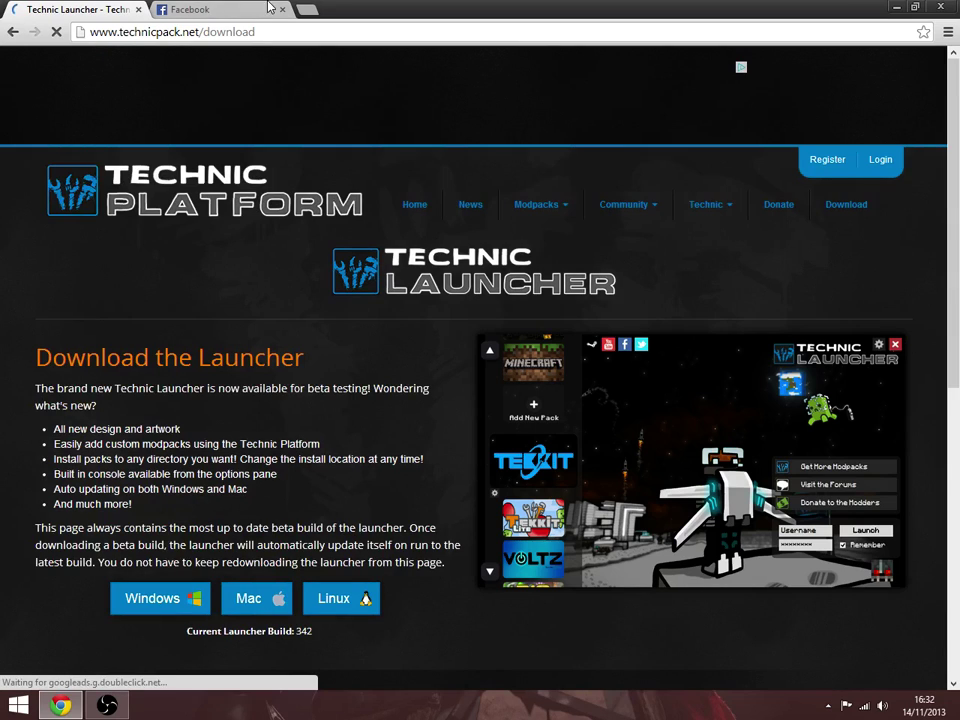
left_click(281, 9)
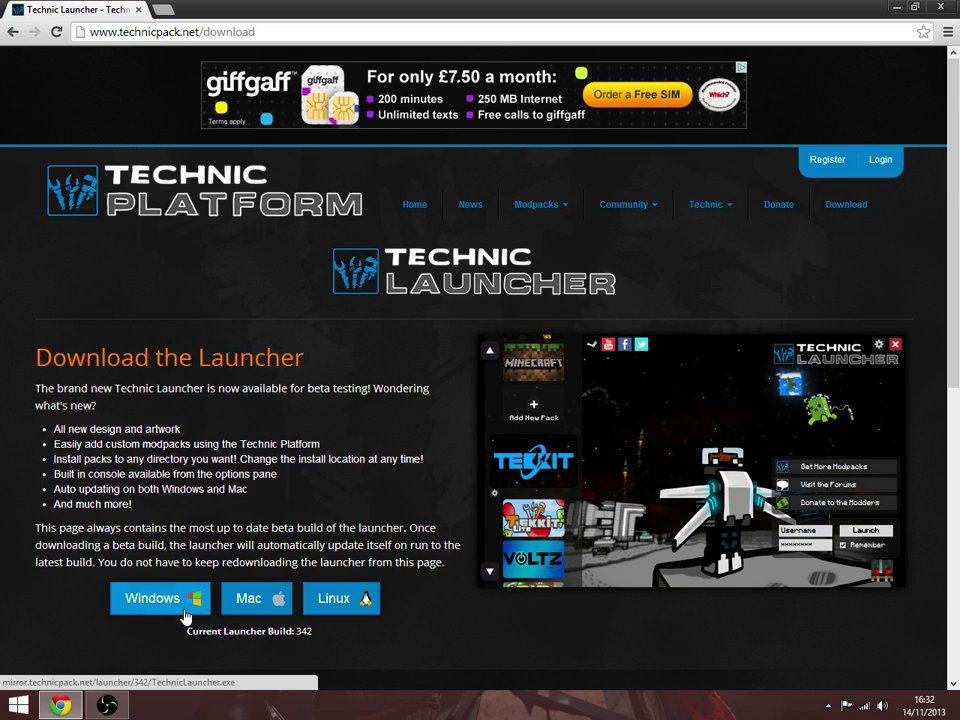
left_click(191, 605)
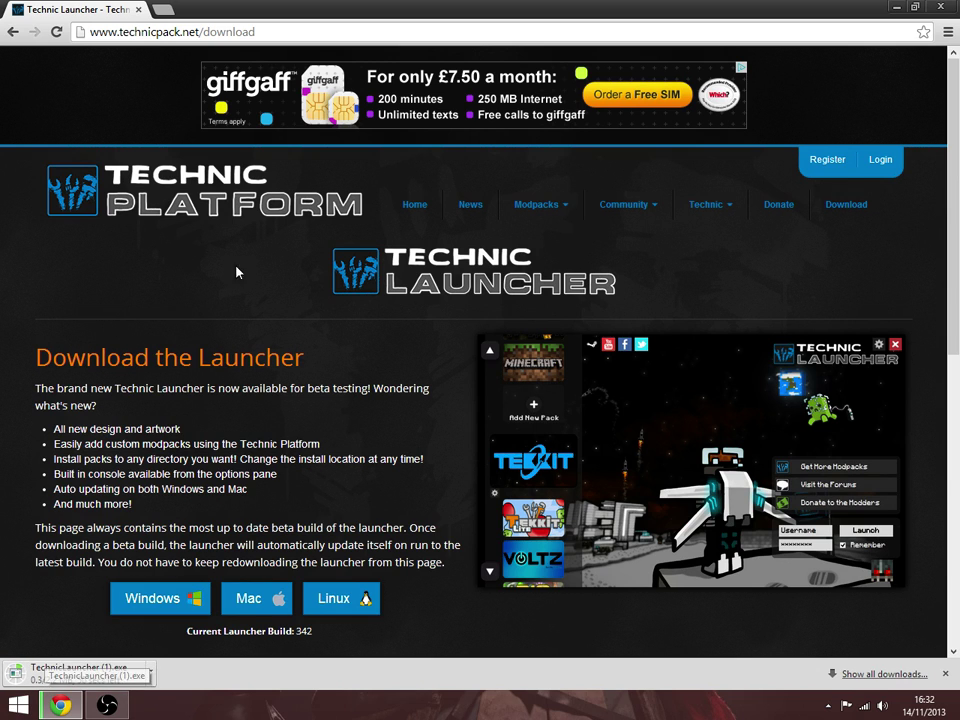
Search Google for 'Orbit Downloader' in a new tab
left_click(162, 10)
type("O")
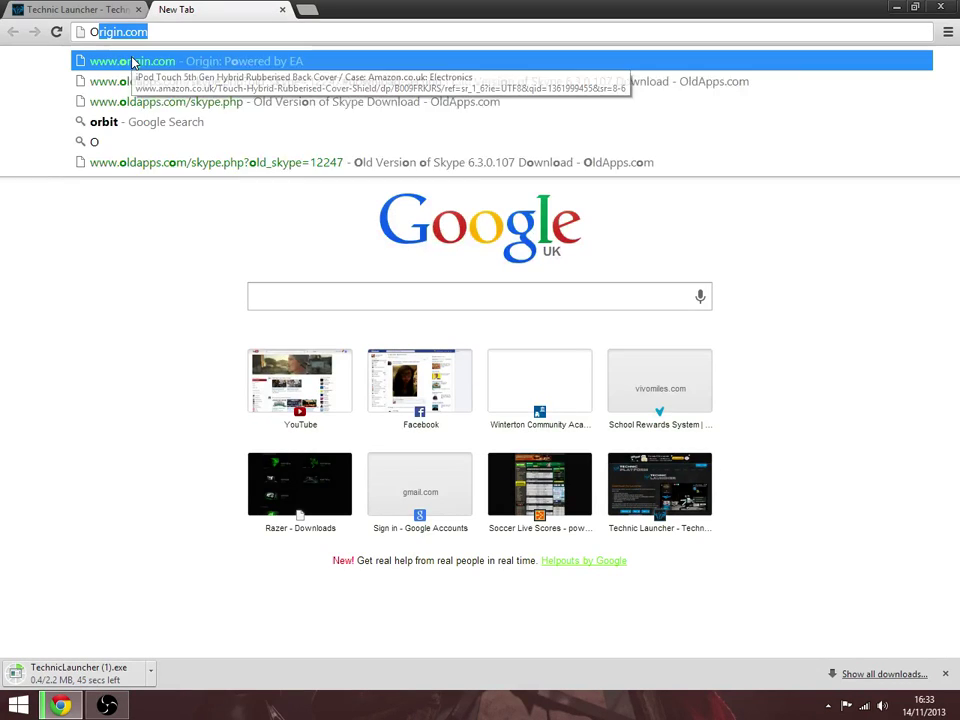
type("rbit+Downloa")
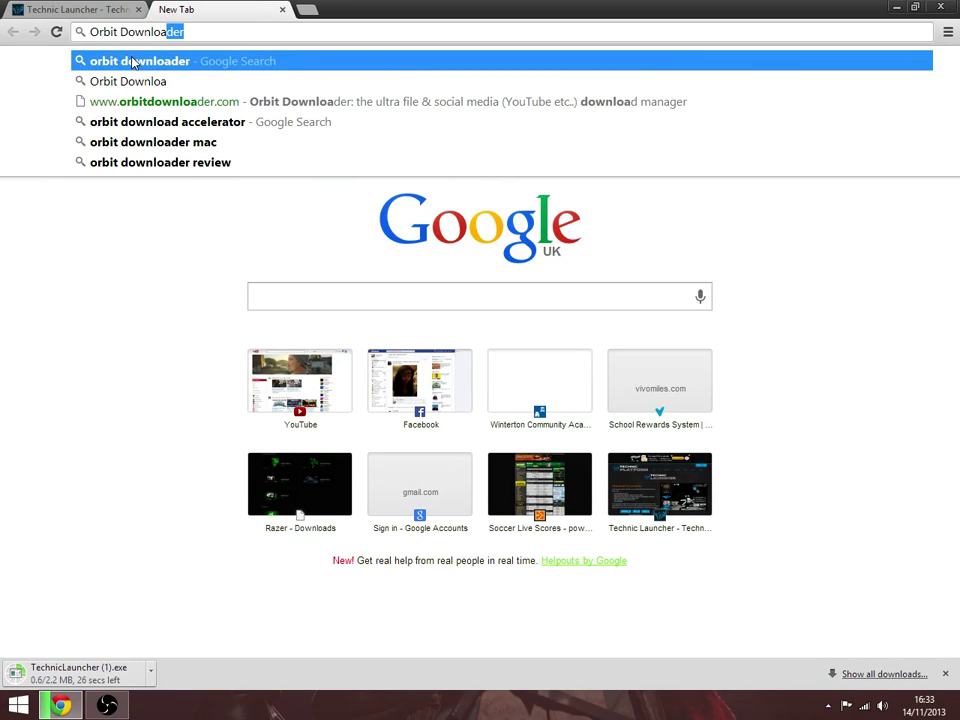
key("Return")
Launch the Orbit download manager from the Windows 8 Start screen
key("super")
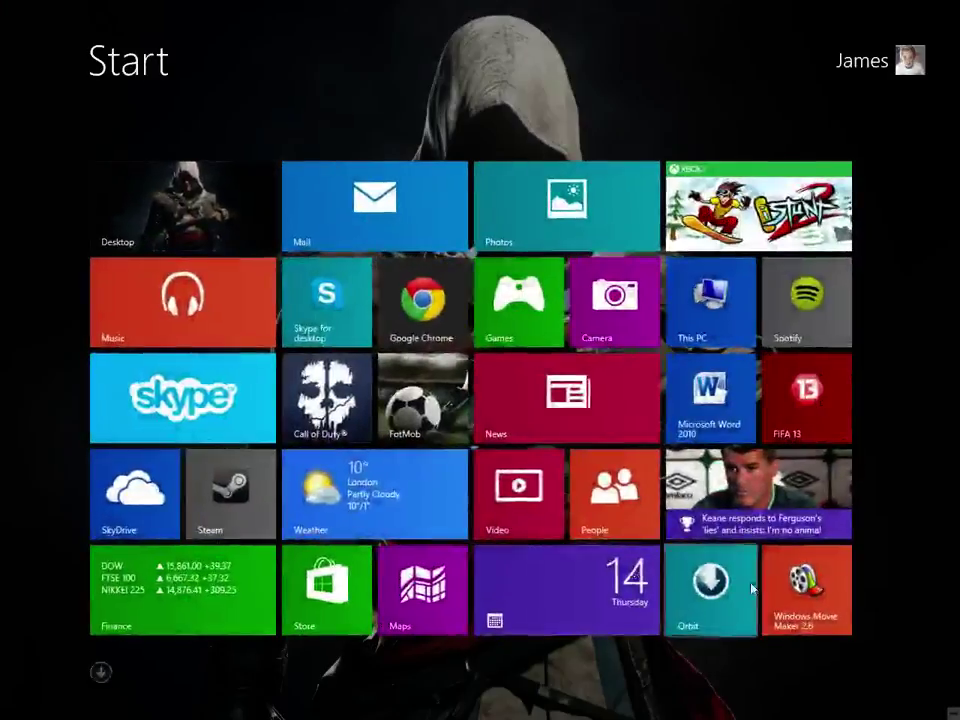
key("super")
key("super")
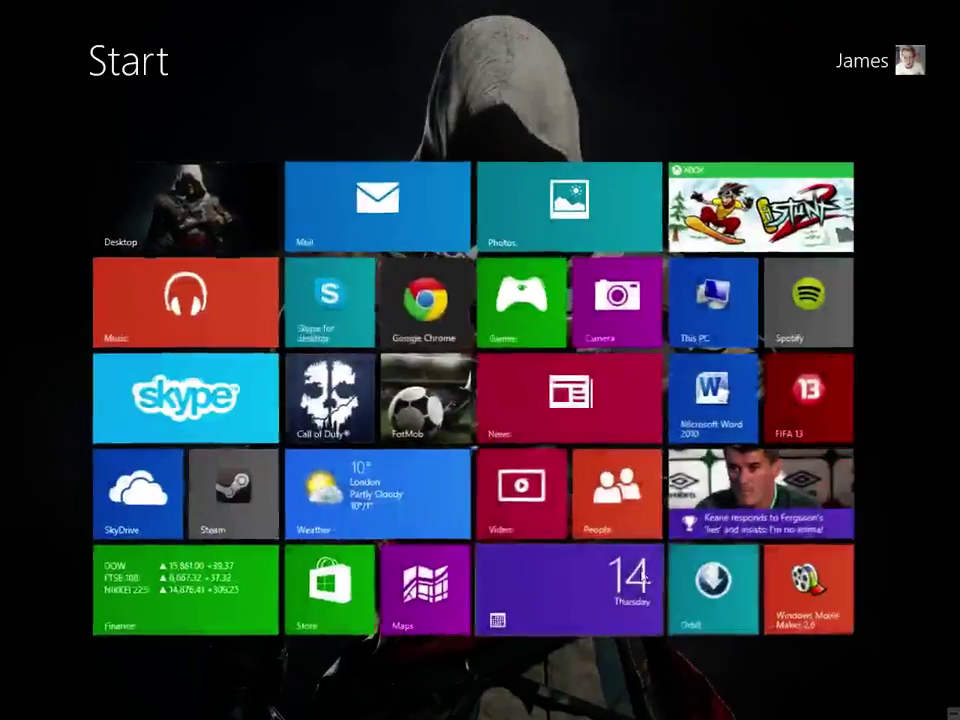
type("orbit")
key("Return")
Download the prefilled TechnicLauncher.exe link to Desktop in Orbit, accepting the repeated URL
left_click(122, 134)
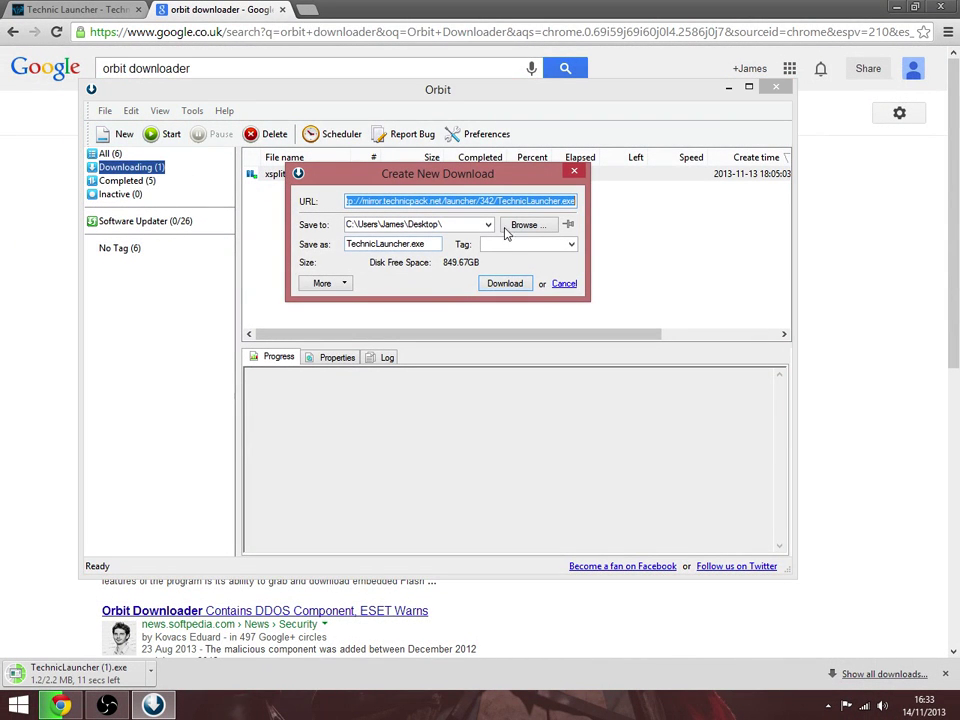
left_click(513, 285)
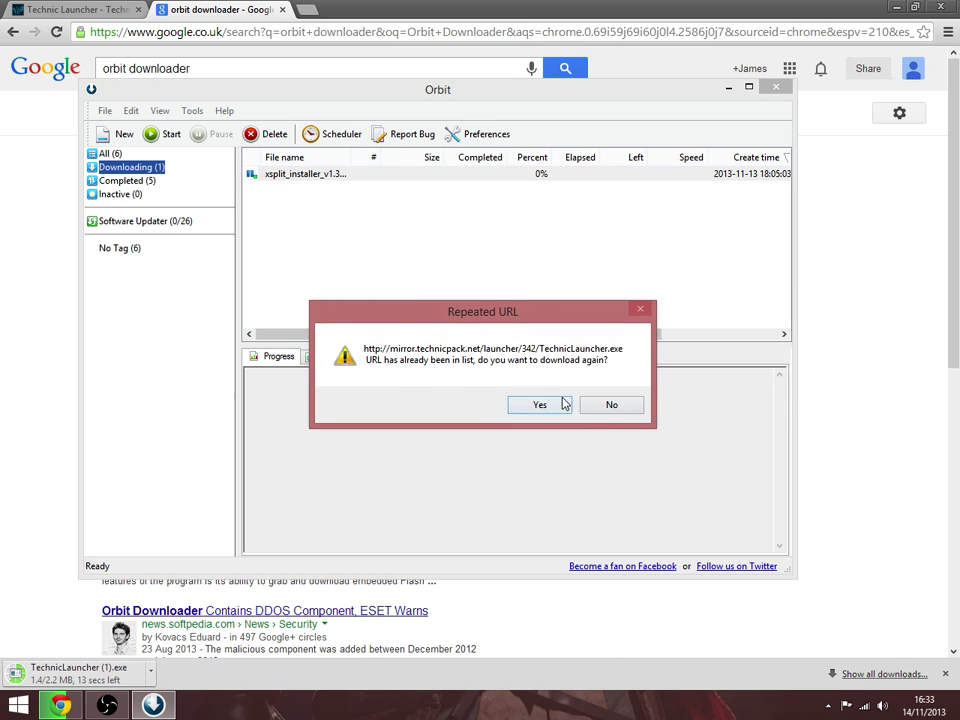
left_click(563, 403)
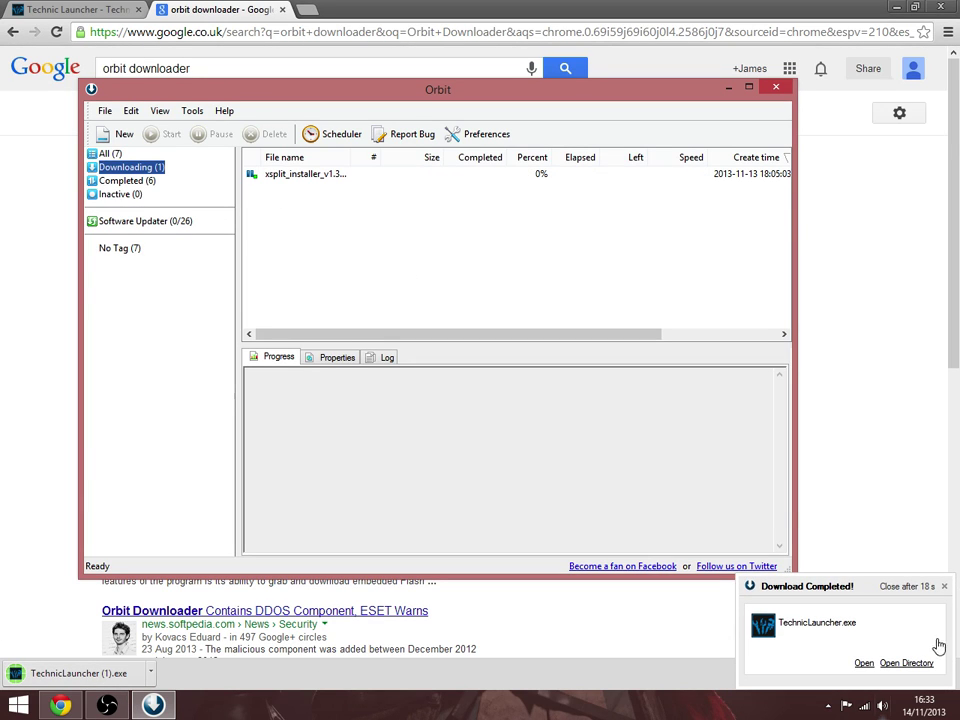
Close Orbit, start the OrbitSetup installer download from the Orbit site, then cancel it
left_click(776, 87)
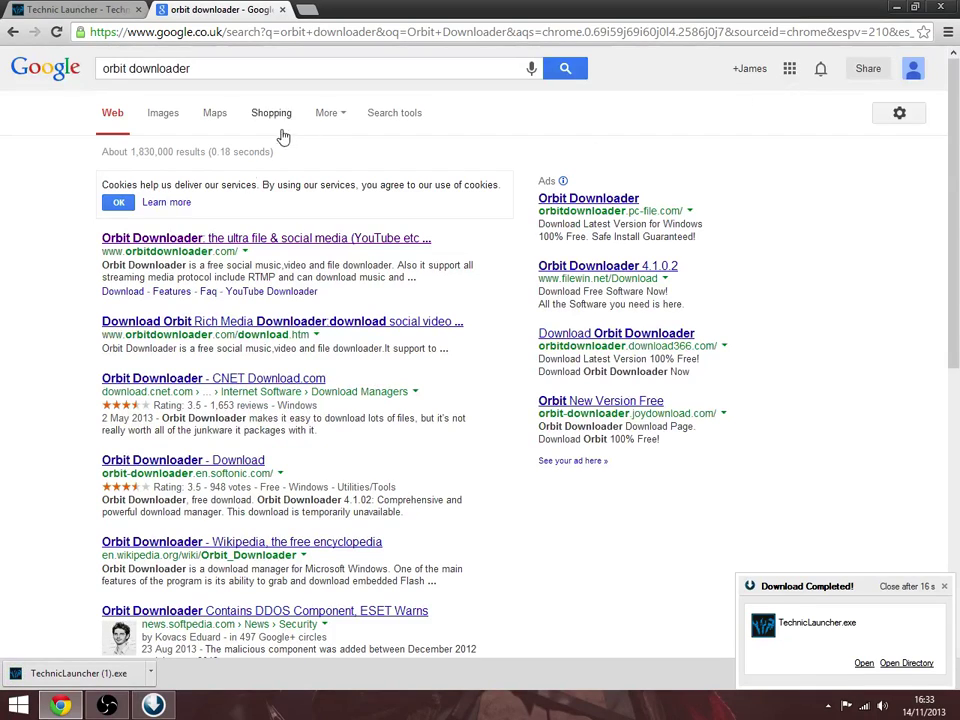
left_click(224, 242)
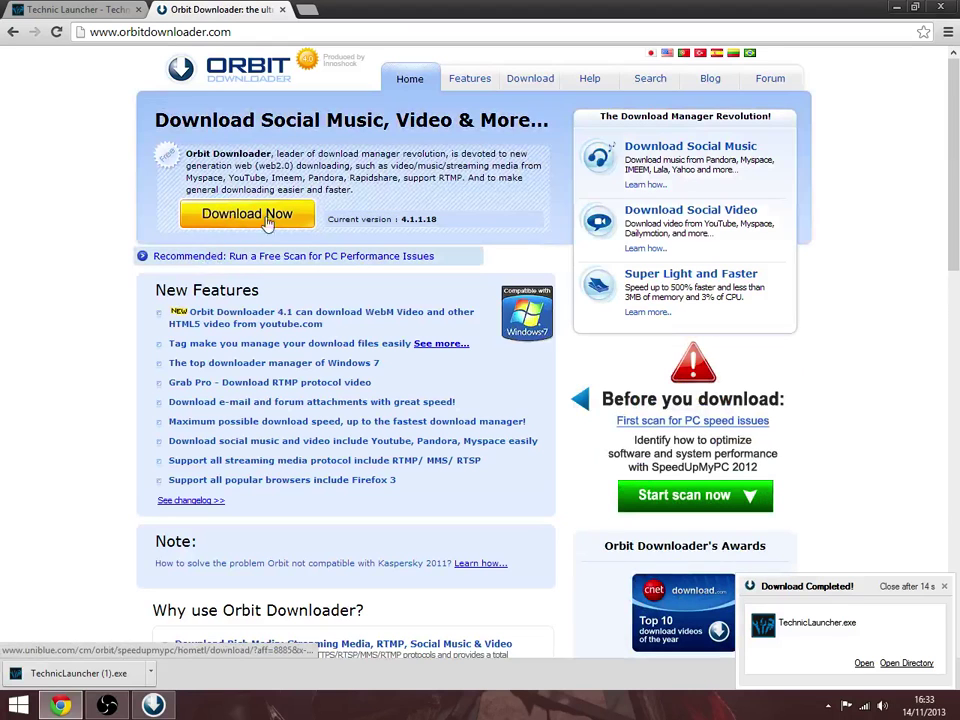
left_click(228, 220)
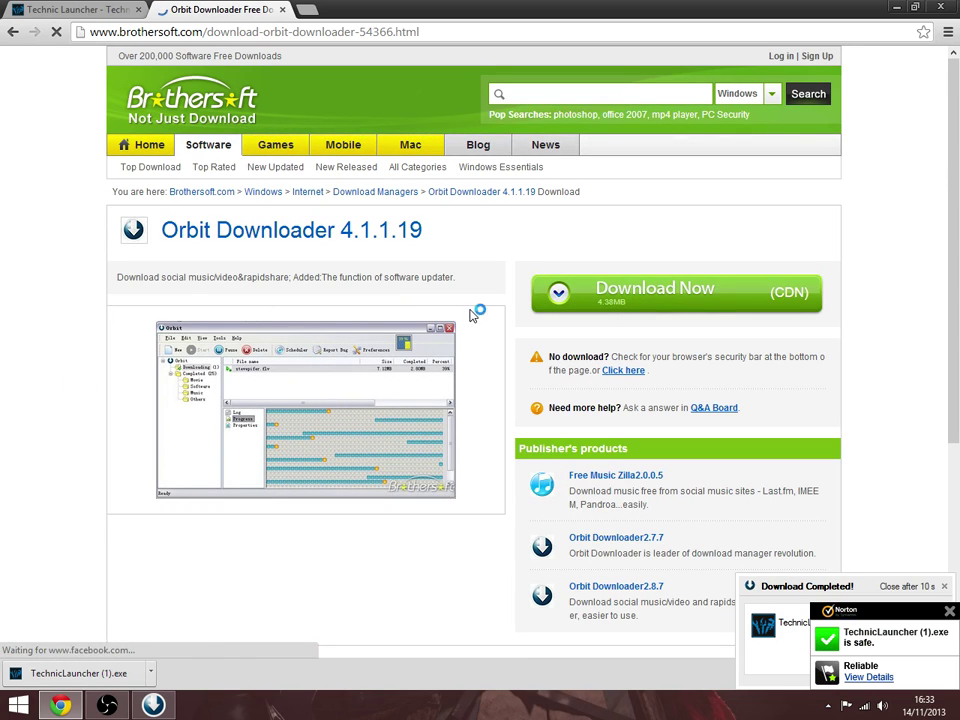
left_click(560, 293)
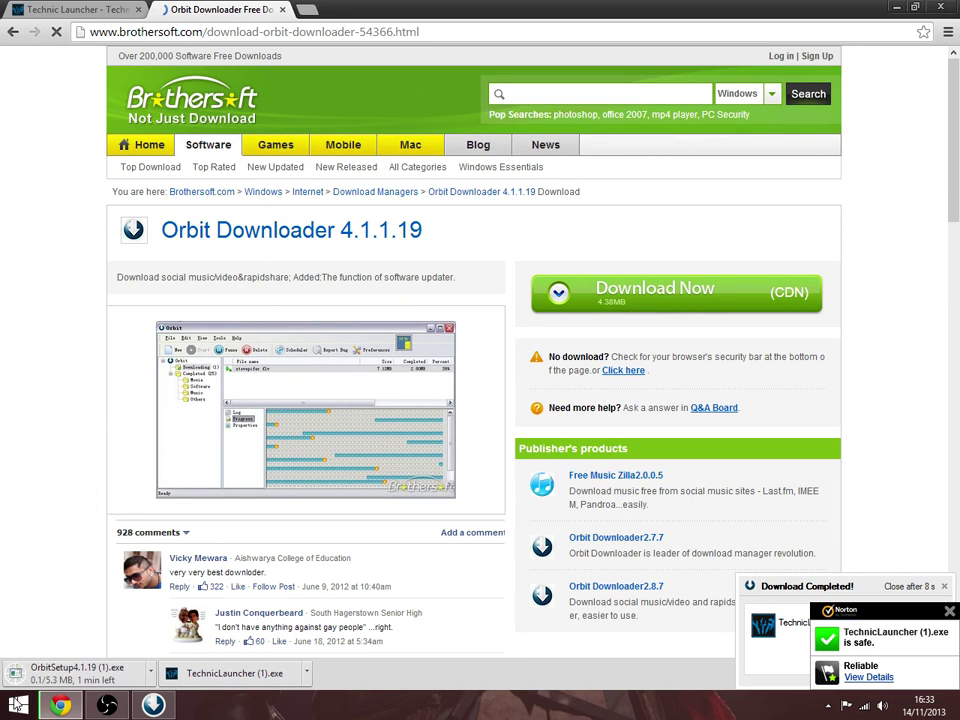
left_click(151, 672)
left_click(185, 647)
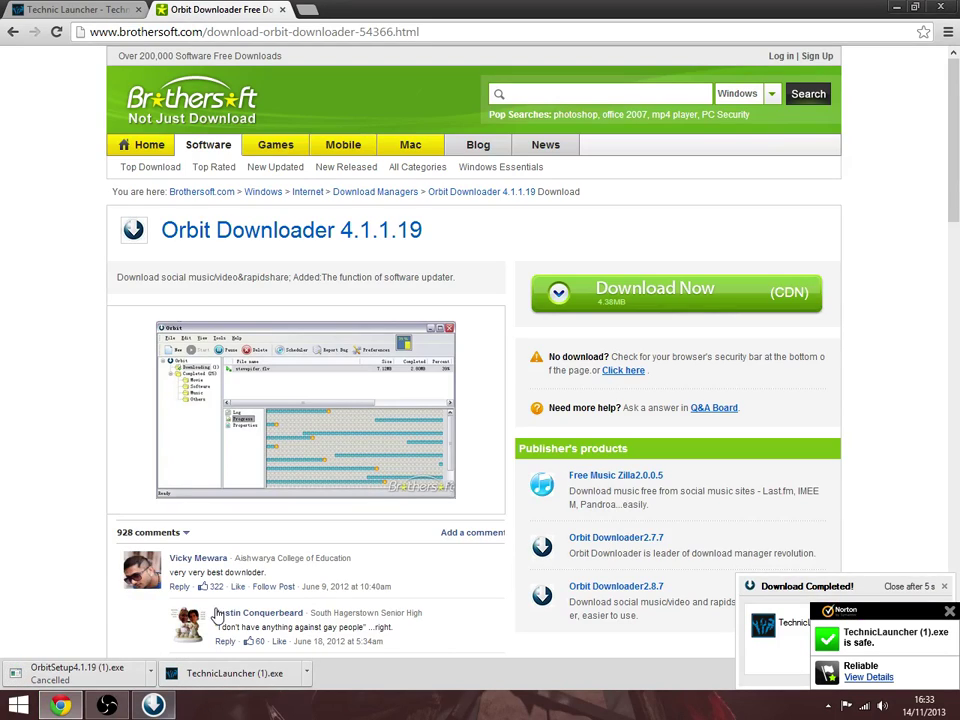
Shrink the Chrome window and drag the TechnicLauncher (1).exe download onto the desktop
double_click(825, 7)
left_click_drag(737, 73, 743, 34)
mouse_move(617, 680)
left_mouse_down()
mouse_move(215, 638)
mouse_move(255, 588)
left_mouse_up()
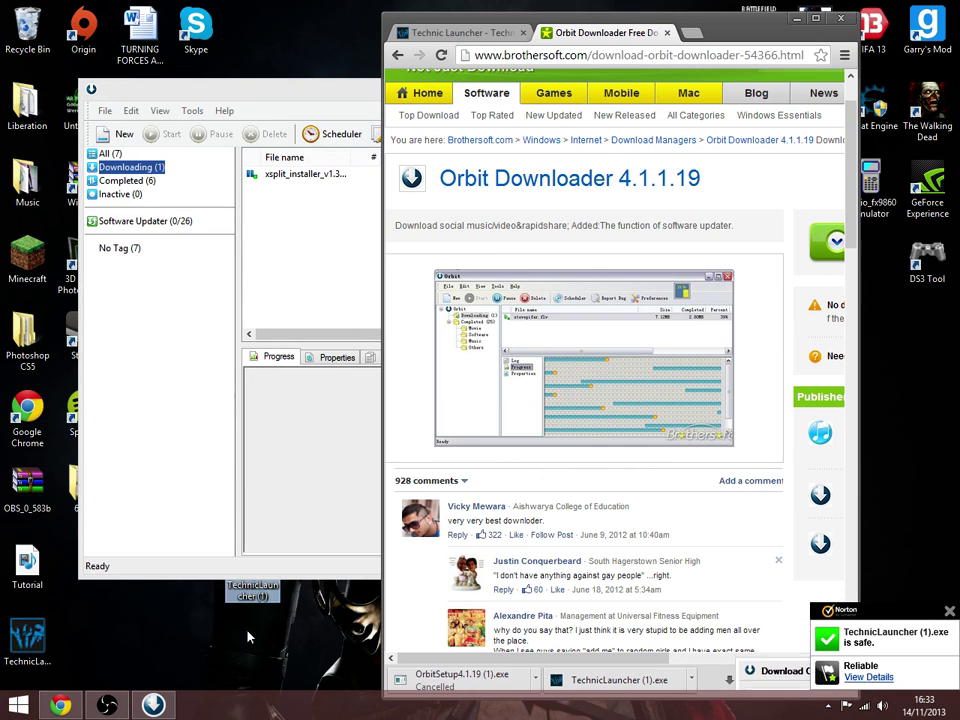
Clear the open windows and open the TechnicLauncher desktop icon to reach its login prompt
left_click(797, 20)
key("super+d")
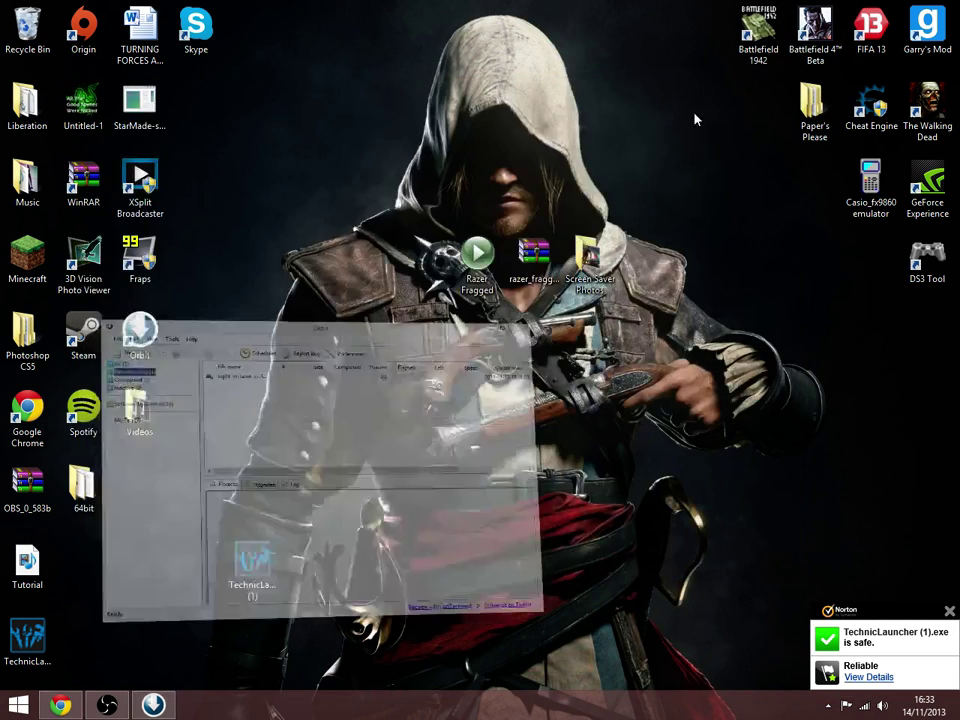
mouse_move(252, 570)
left_mouse_down()
mouse_move(78, 640)
mouse_move(32, 640)
mouse_move(156, 589)
mouse_move(250, 570)
left_mouse_up()
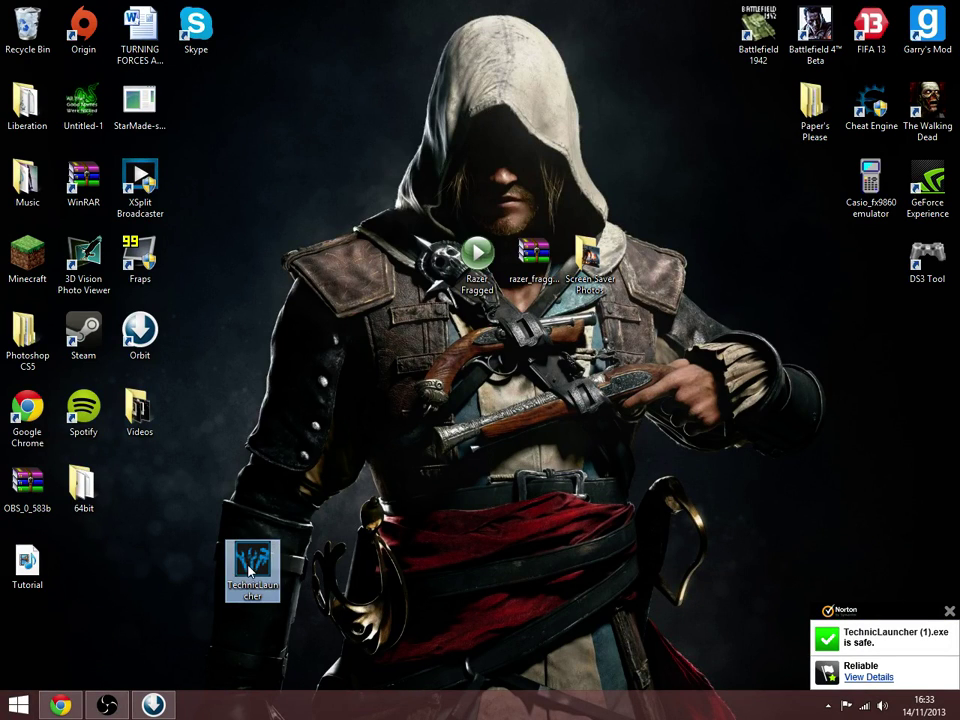
right_click(248, 598)
left_click(300, 164)
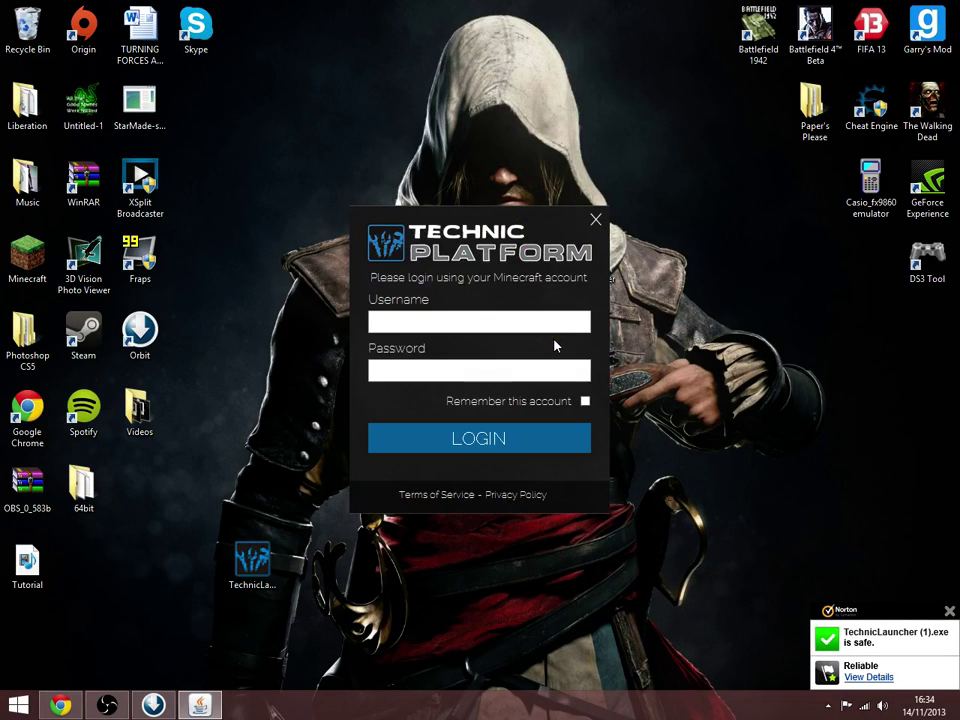
Enter the Minecraft username and password, tick Remember this account, and log in
left_click(550, 328)
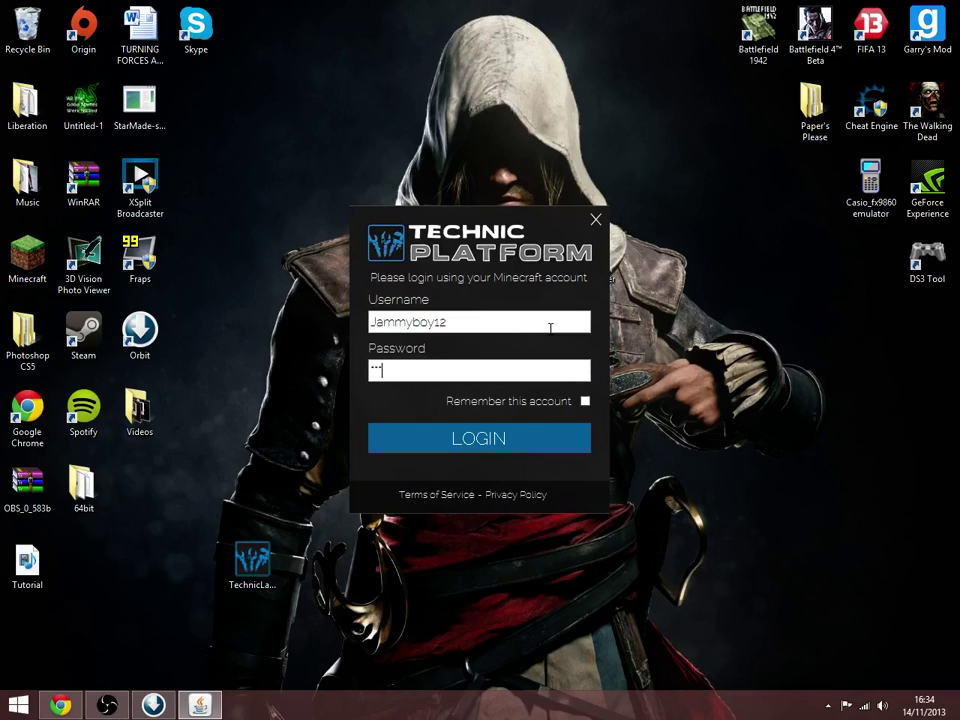
left_click(584, 401)
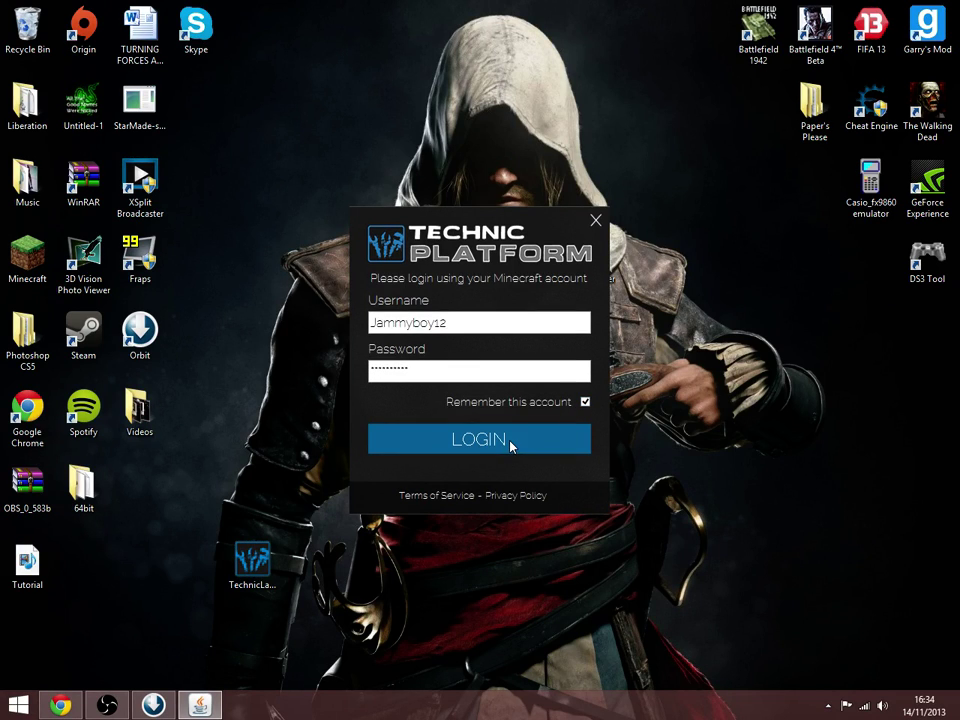
left_click(578, 430)
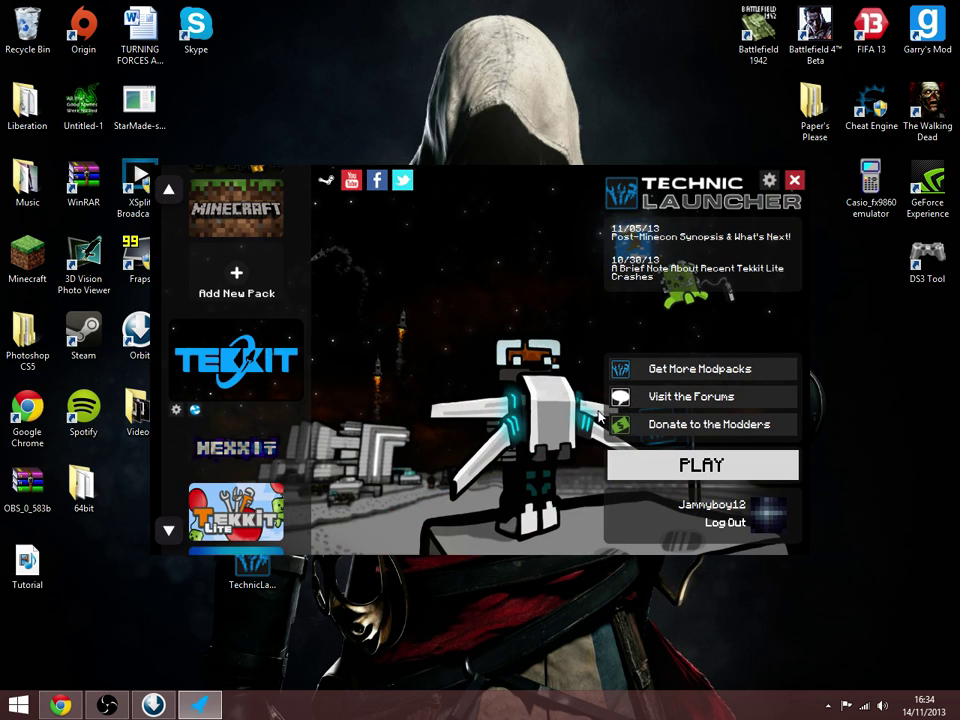
left_click(166, 530)
left_click(166, 530)
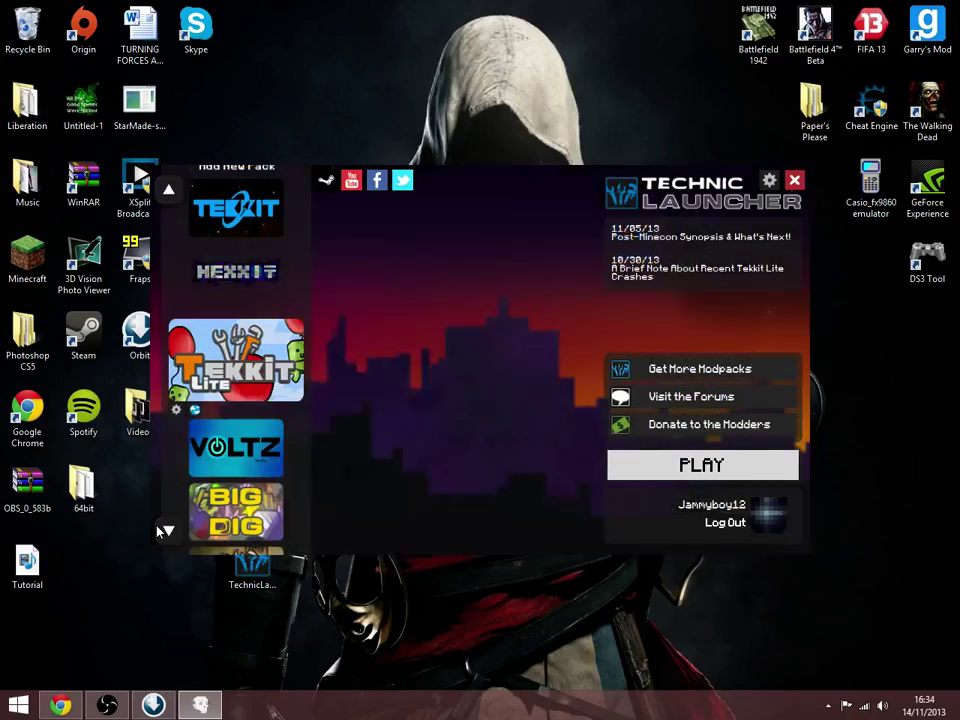
left_click(168, 531)
left_click(168, 531)
left_click(168, 531)
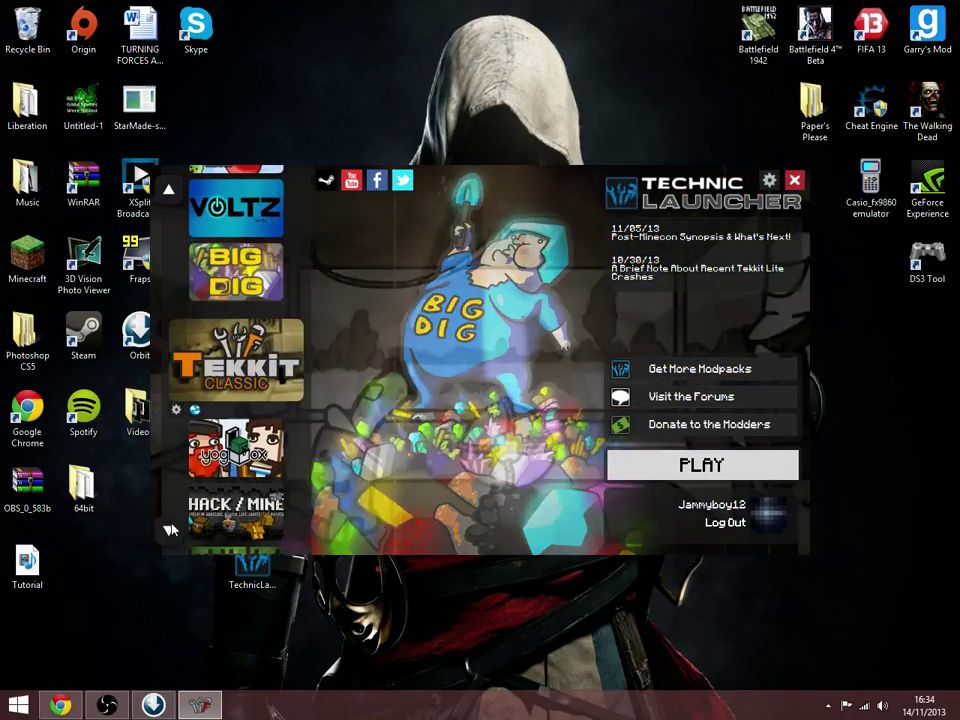
left_click(168, 531)
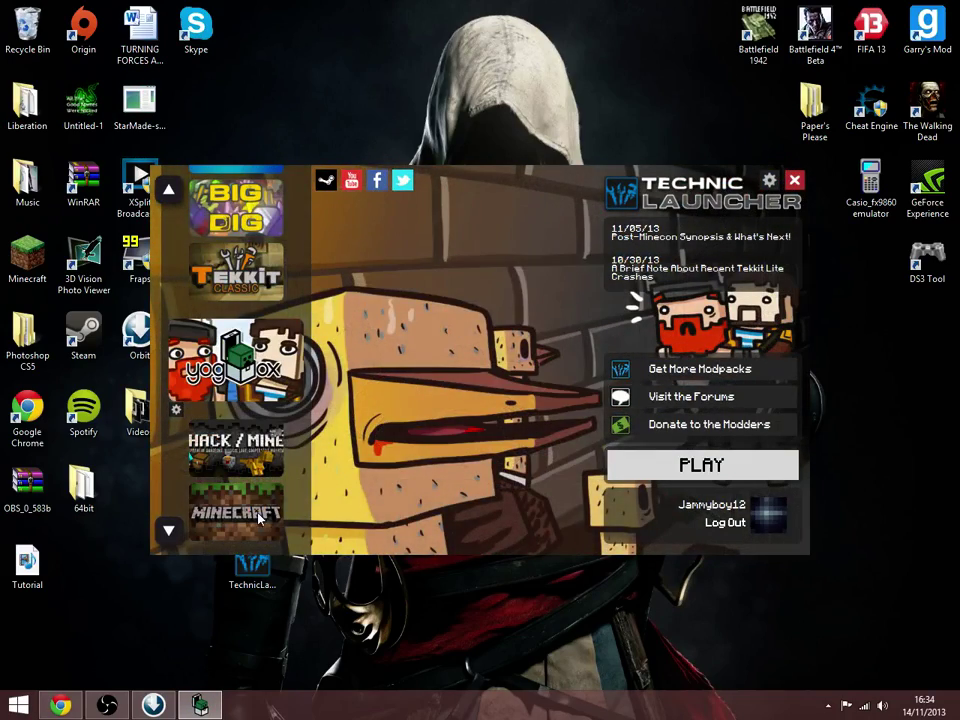
left_click(258, 517)
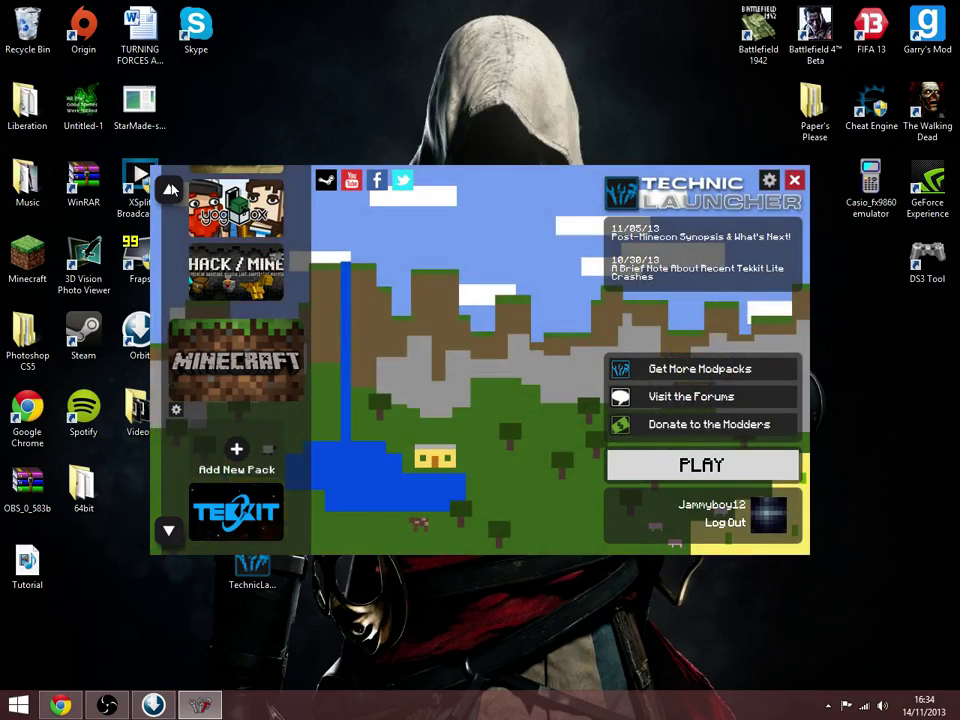
left_click(170, 189)
left_click(170, 189)
left_click(170, 189)
left_click(170, 189)
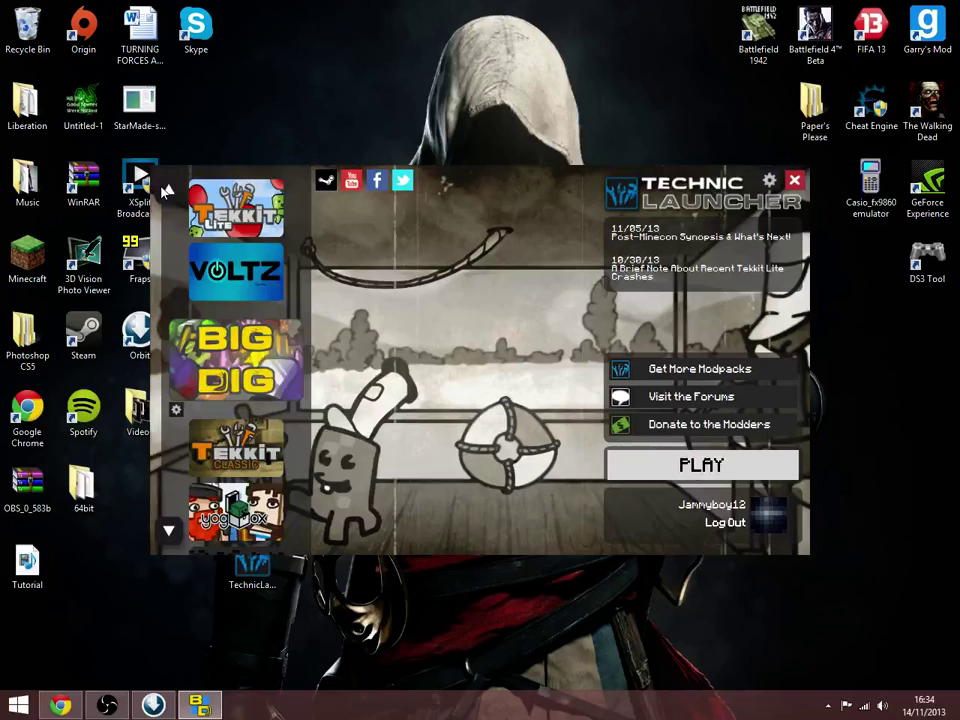
left_click(168, 189)
left_click(168, 189)
left_click(168, 189)
left_click(168, 189)
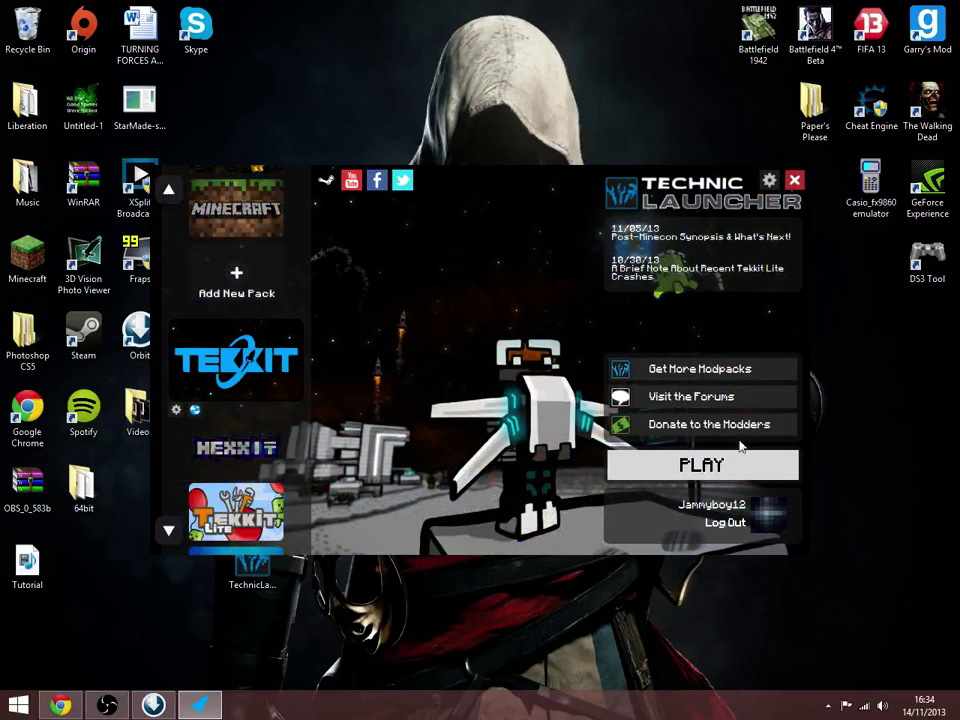
left_click(665, 465)
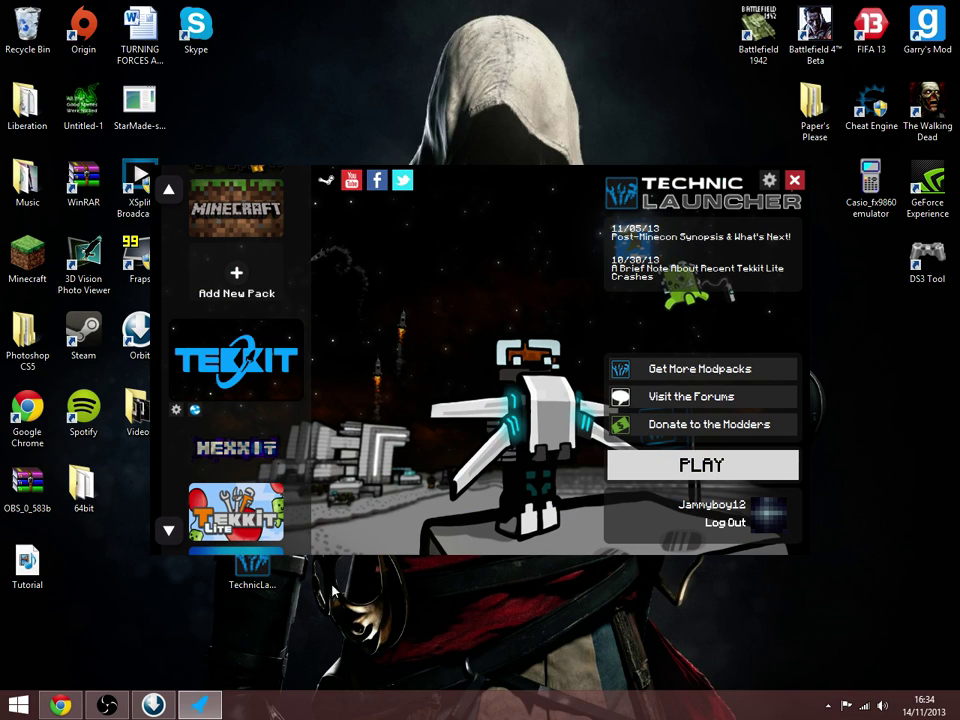
Select the Tekkit Lite modpack from the list and press PLAY to begin downloading it
left_click(656, 463)
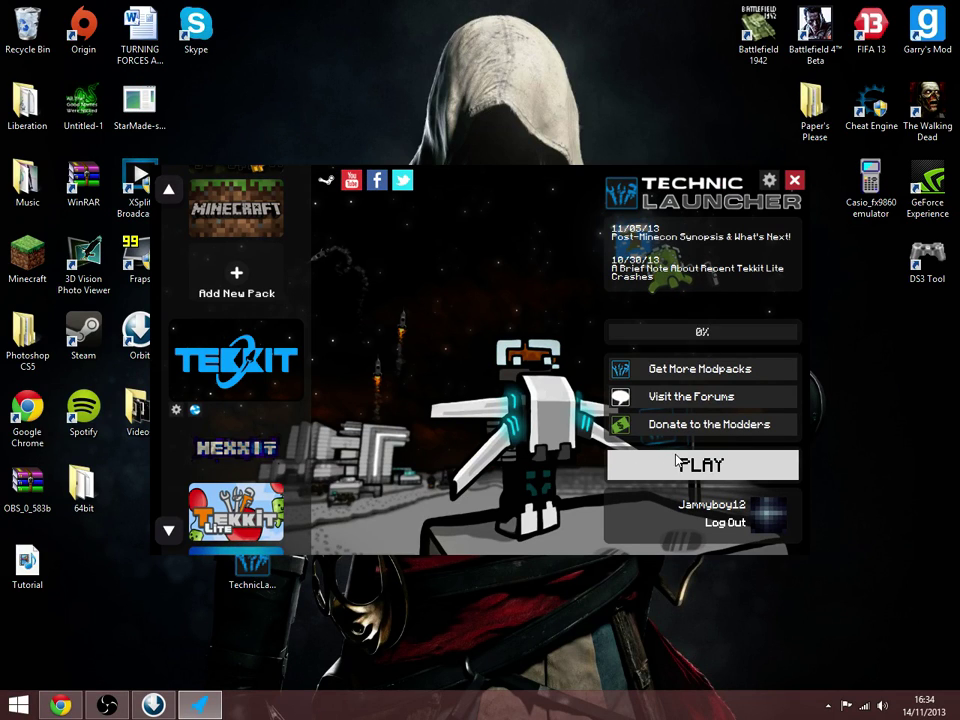
scroll(243, 450, "down", 1)
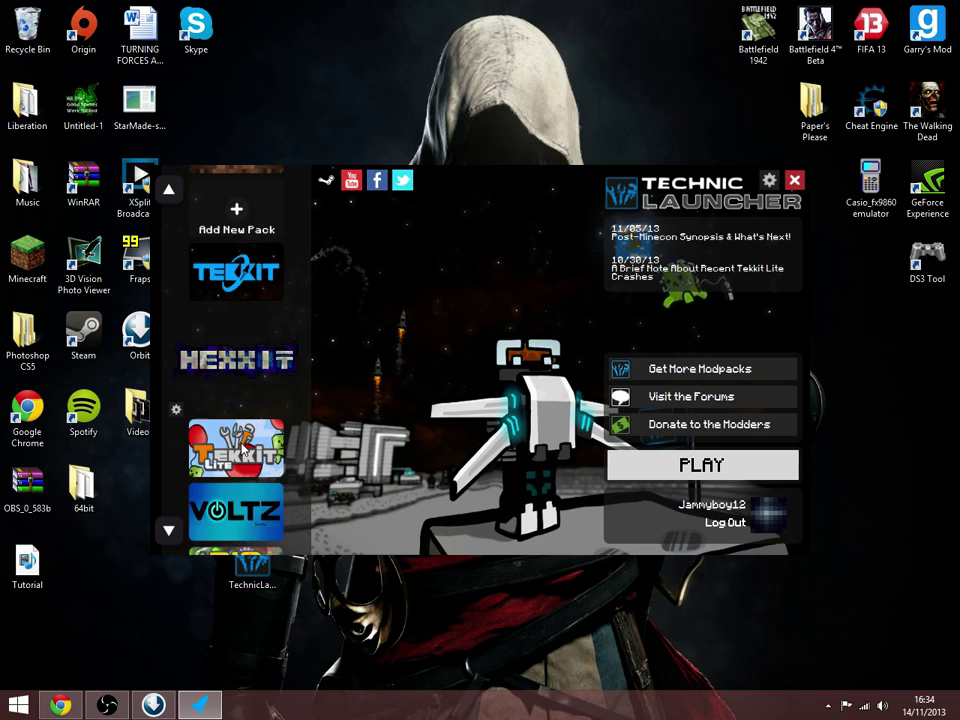
left_click(243, 450)
left_click(724, 455)
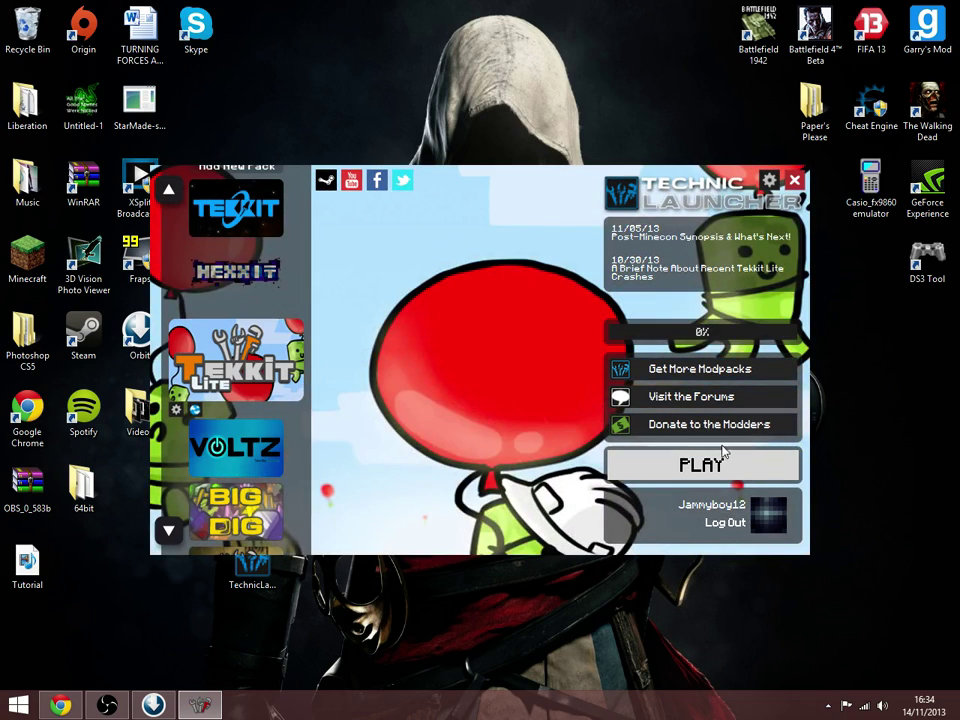